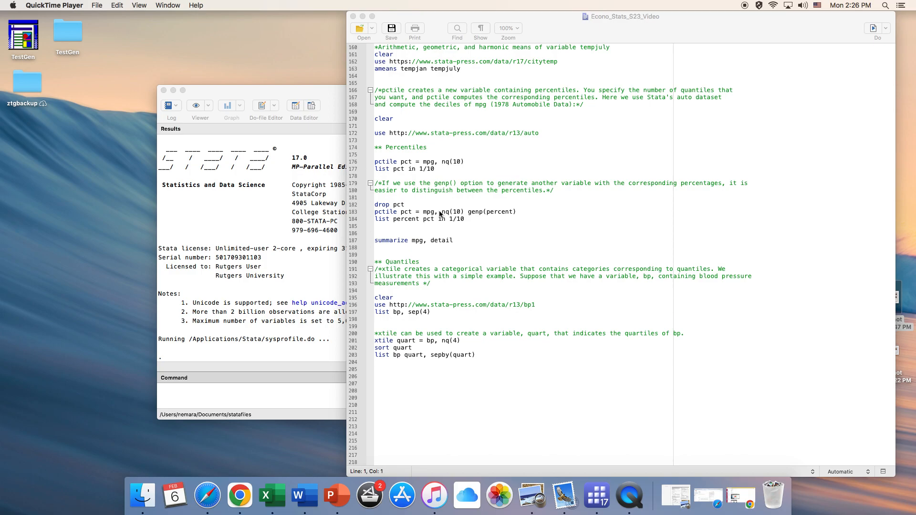
click(509, 276)
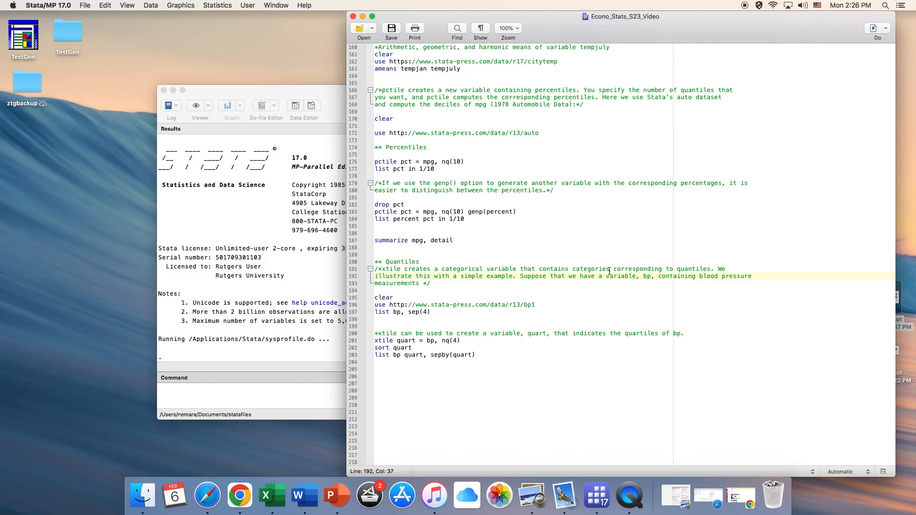
drag(642, 276, 651, 275)
drag(543, 305, 359, 309)
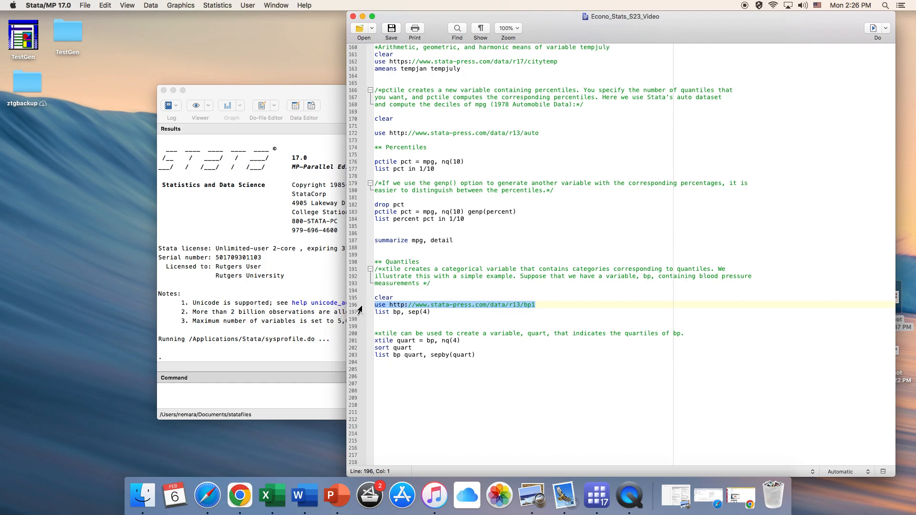
click(871, 29)
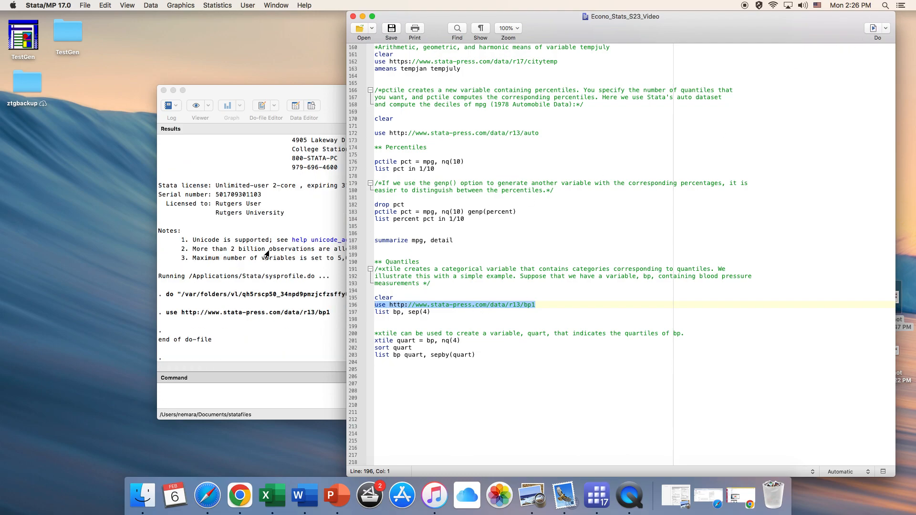
View the loaded bp observations in the Data Editor, close it and return to the do-file
click(268, 249)
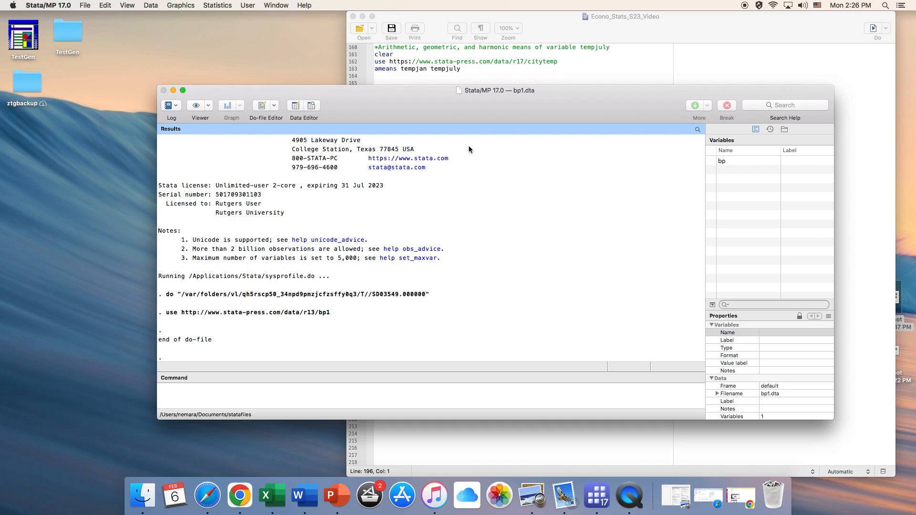
click(297, 105)
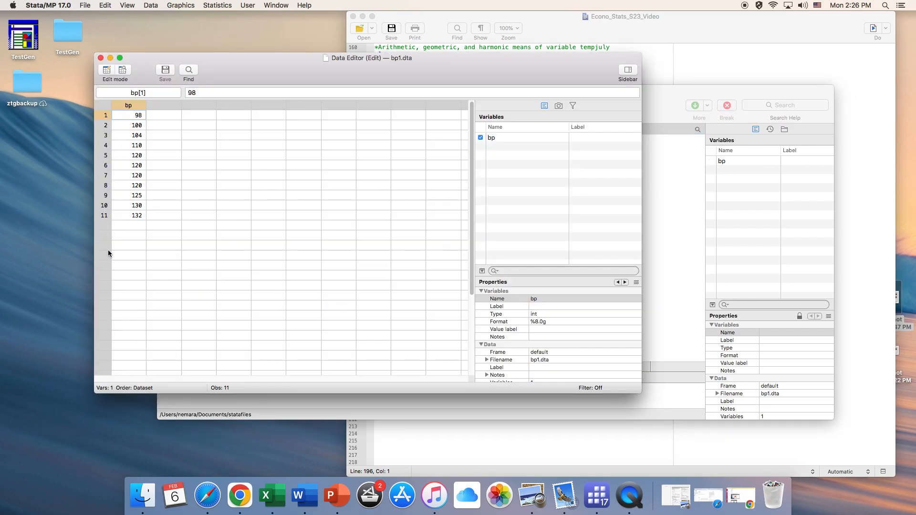
click(101, 58)
click(551, 82)
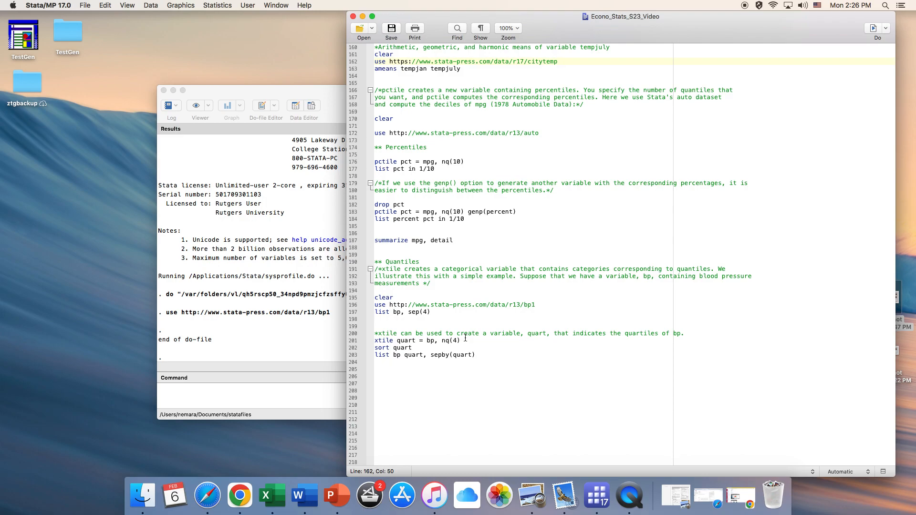
Run only the "list bp, sep(4)" line to list bp with a separator every four observations
click(438, 312)
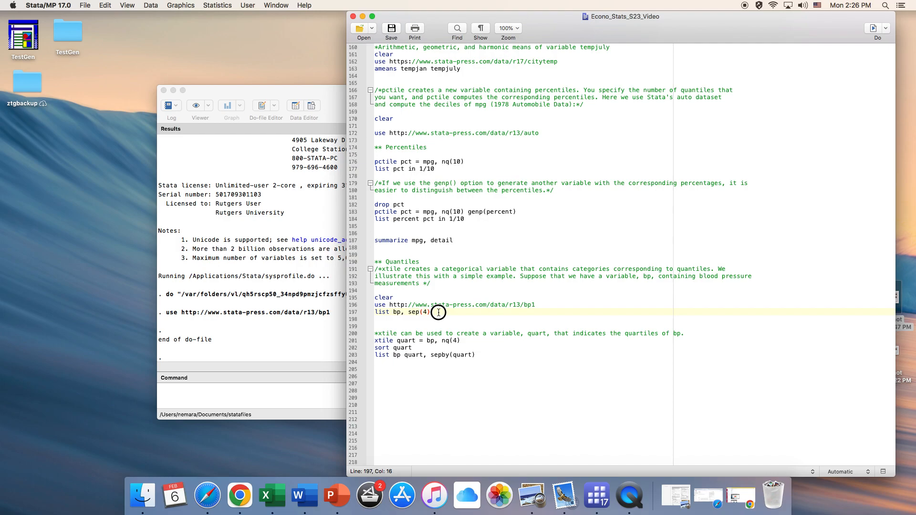
drag(439, 312, 361, 314)
click(873, 28)
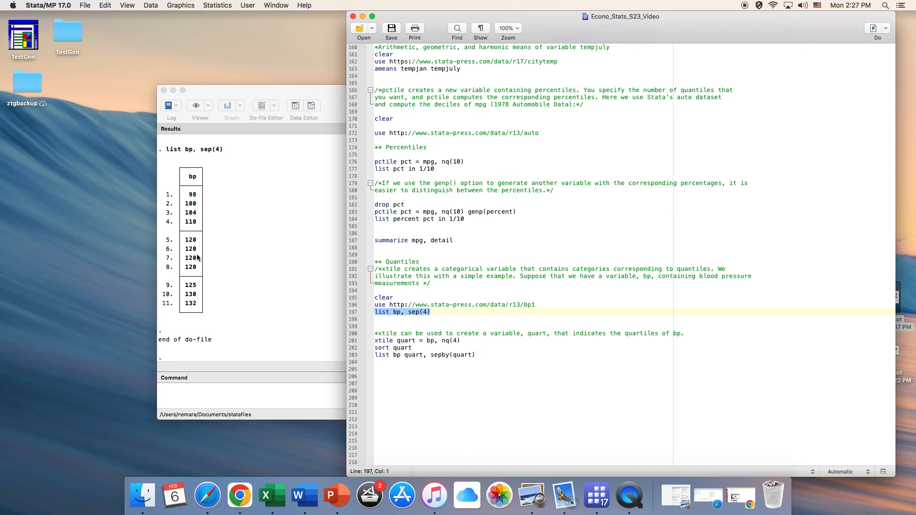
Copy "list bp" onto the empty line below "list bp, sep(4)" and run only the copied command
click(444, 319)
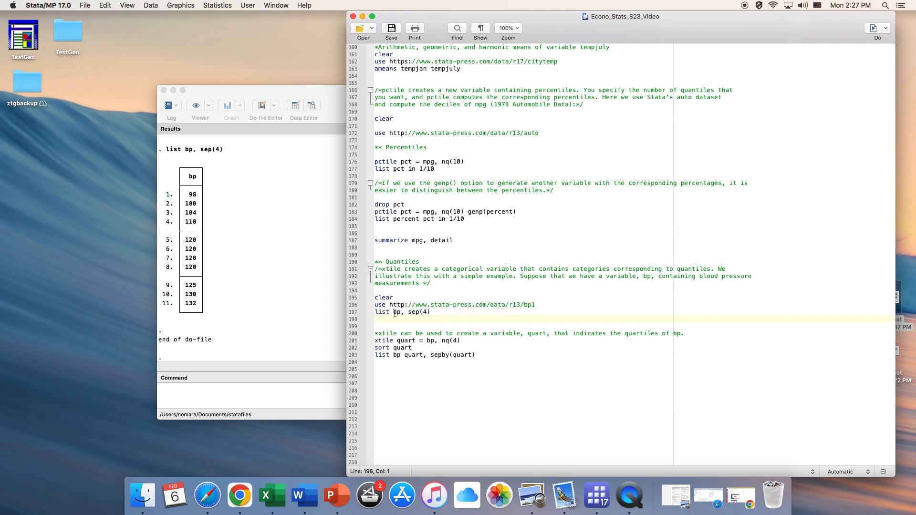
drag(400, 312, 364, 311)
key(super+c)
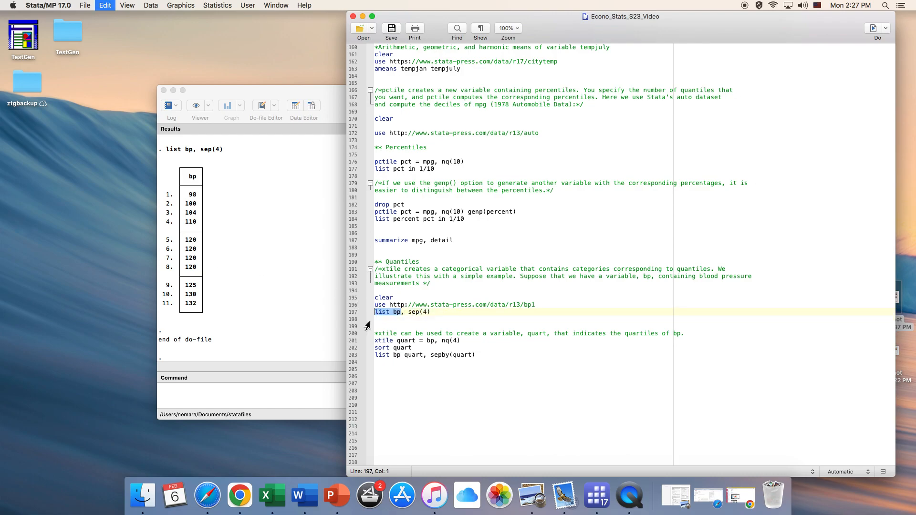
click(380, 319)
key(super+v)
drag(400, 320, 362, 320)
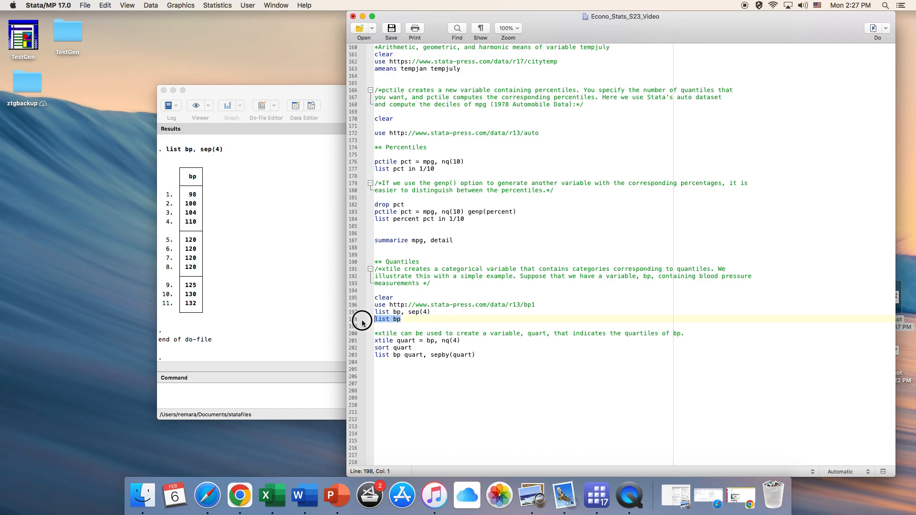
click(873, 28)
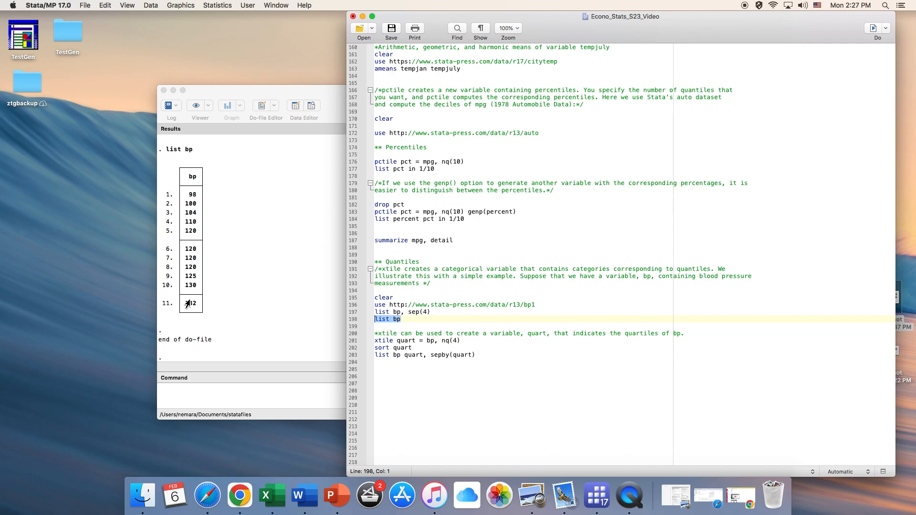
Delete the added "list bp" line from the do-file
click(405, 321)
drag(405, 321, 356, 323)
key(BackSpace)
Examine the xtile comment and the parts of the xtile, sort and list commands that use bp and quart
drag(461, 334, 531, 333)
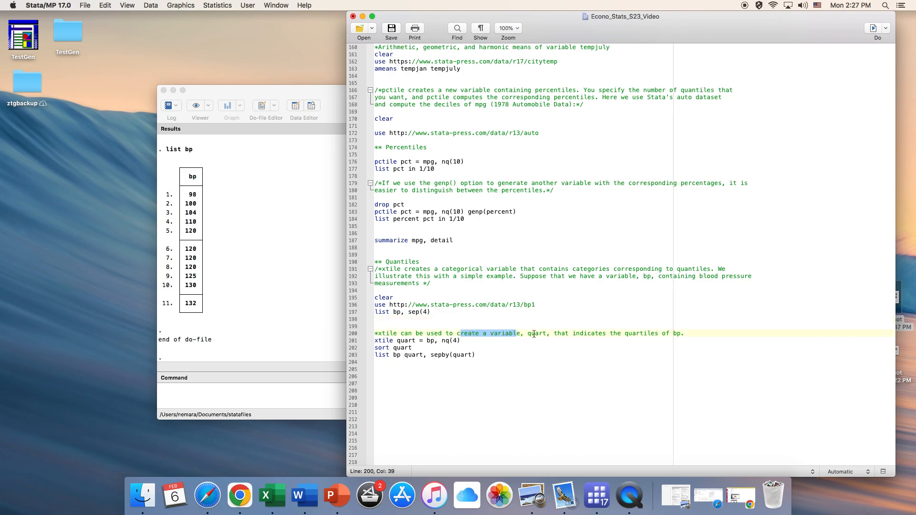
double_click(529, 334)
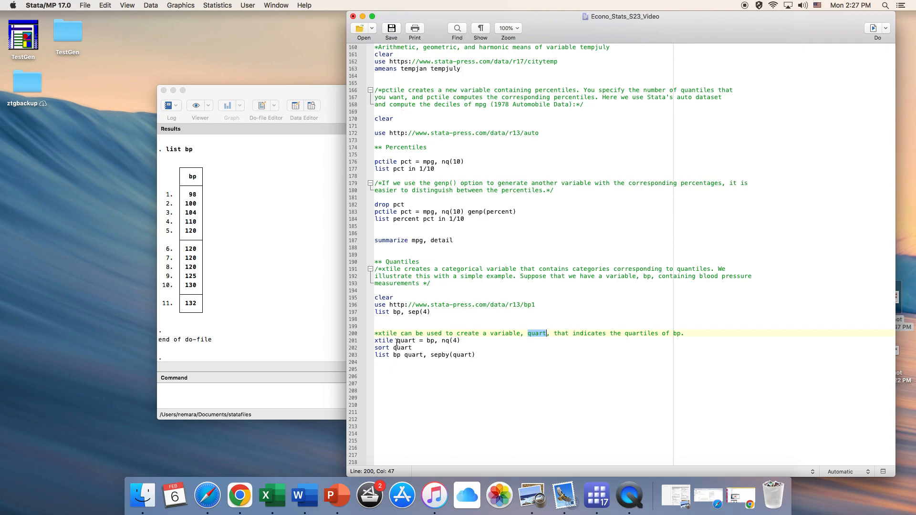
drag(393, 340, 365, 344)
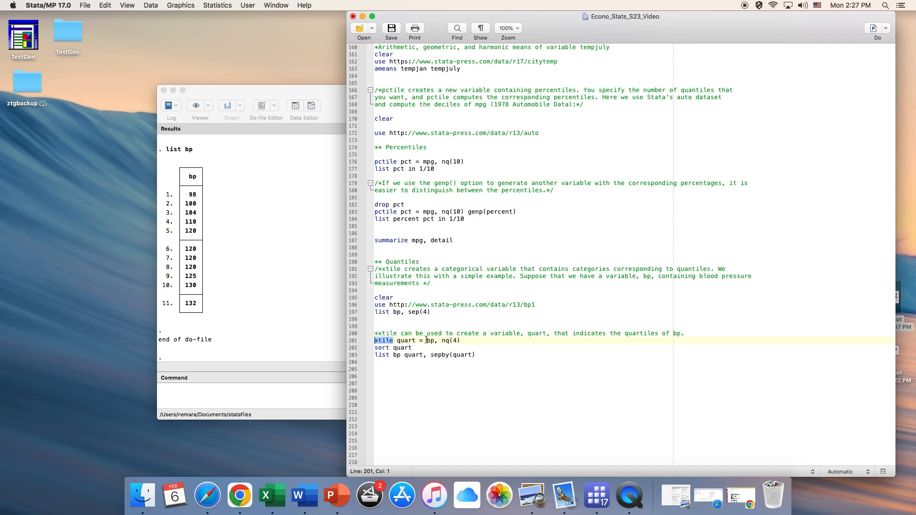
drag(416, 340, 397, 341)
drag(434, 340, 462, 342)
drag(411, 348, 392, 349)
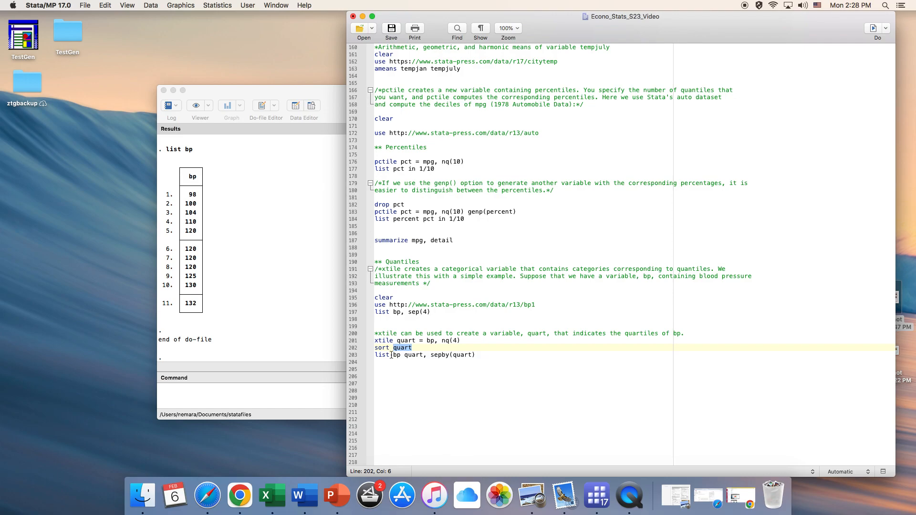
click(393, 355)
double_click(393, 355)
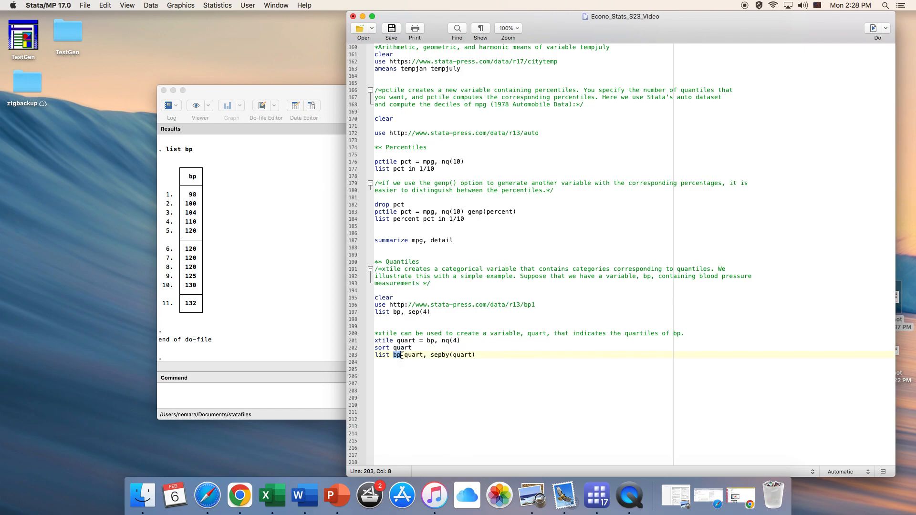
drag(405, 356, 422, 355)
drag(453, 356, 472, 357)
Create the quartile variable by running "xtile quart = bp, nq(4)", and sort the data with "sort quart"
drag(466, 342, 334, 342)
click(873, 28)
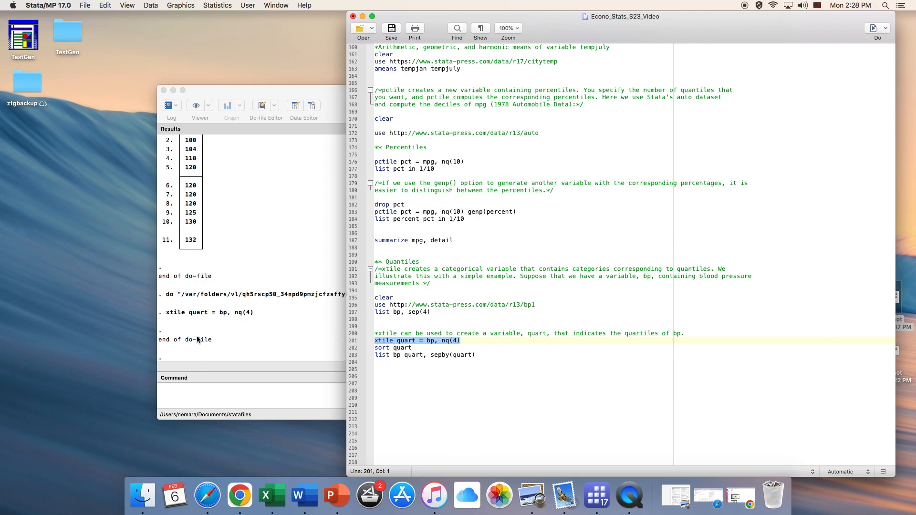
drag(414, 348, 344, 352)
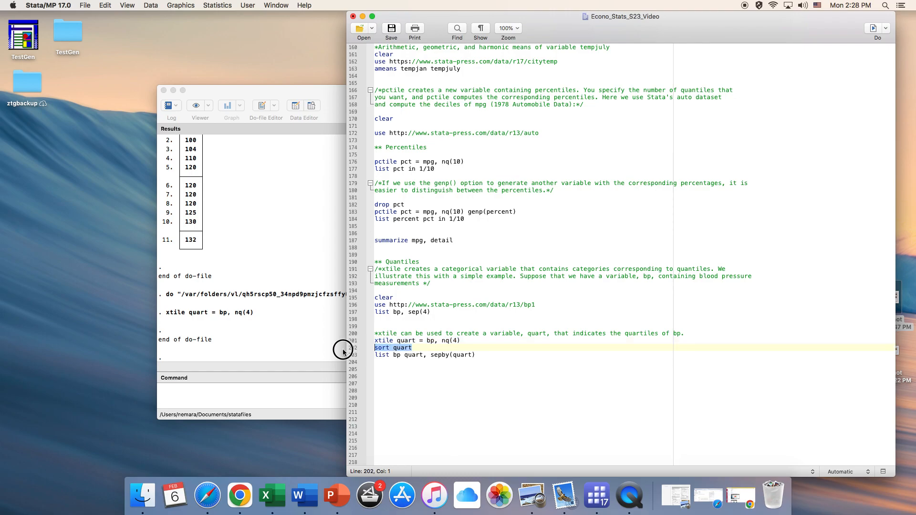
click(875, 29)
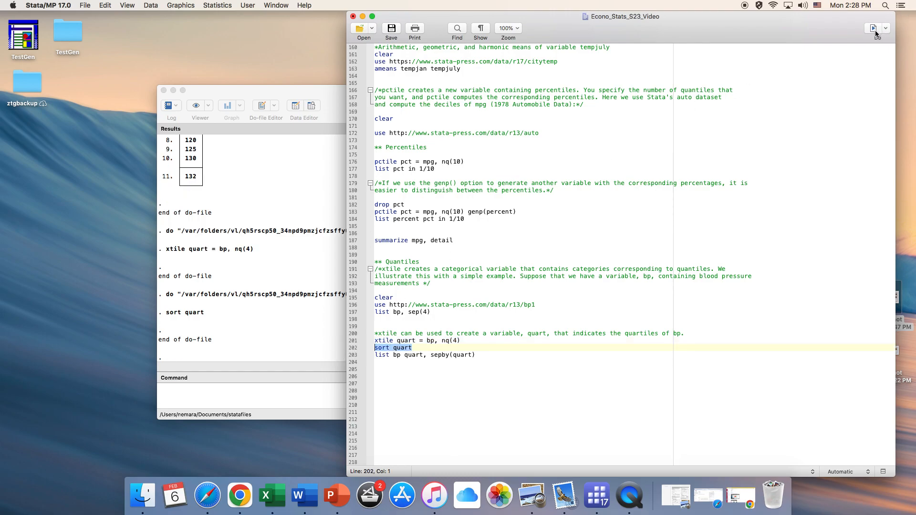
Run "list bp quart, sepby(quart)", check the quart value of observation 9 in the results, and return to the do-file
drag(479, 355, 355, 359)
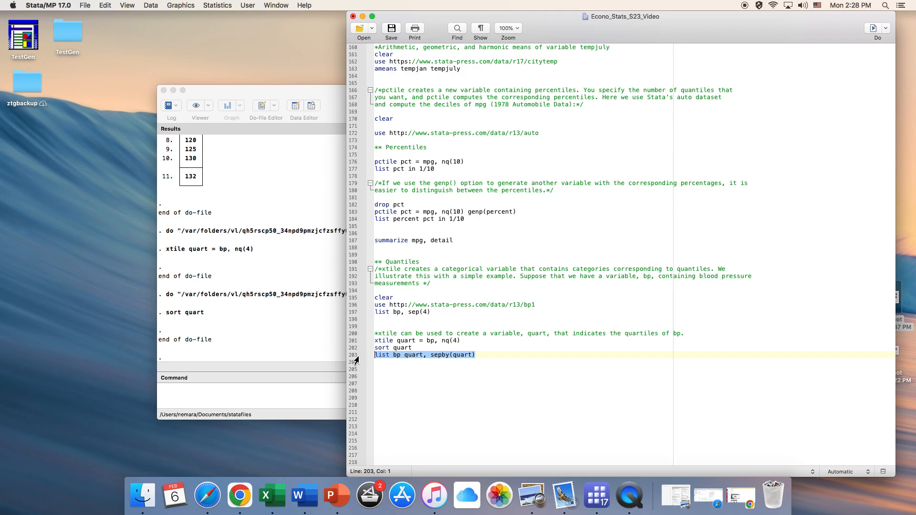
click(875, 28)
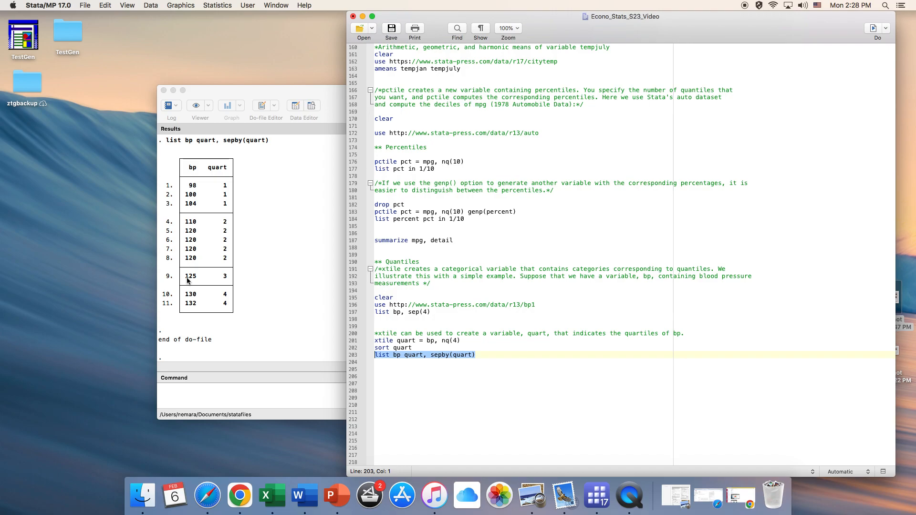
double_click(225, 277)
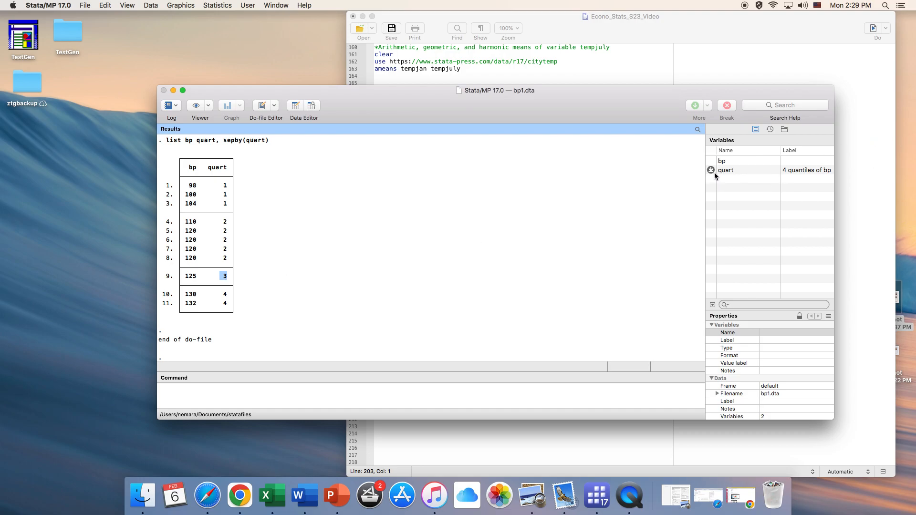
click(636, 71)
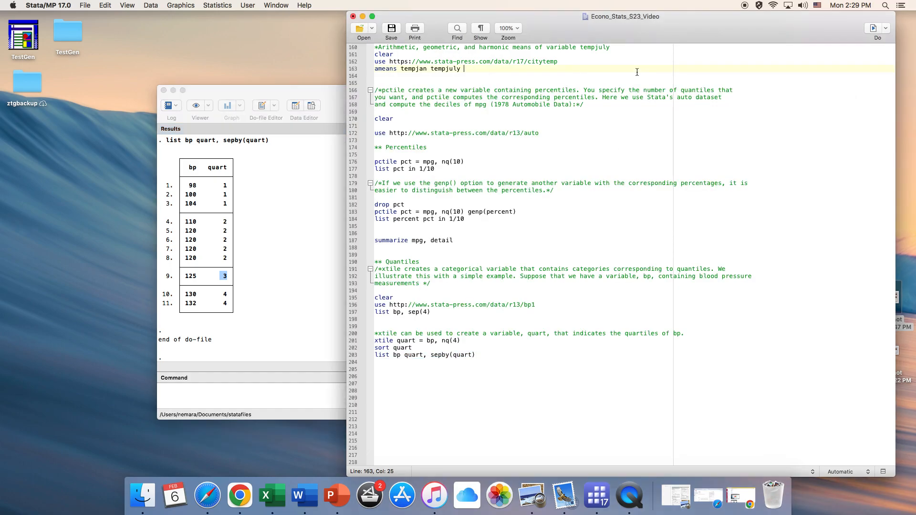